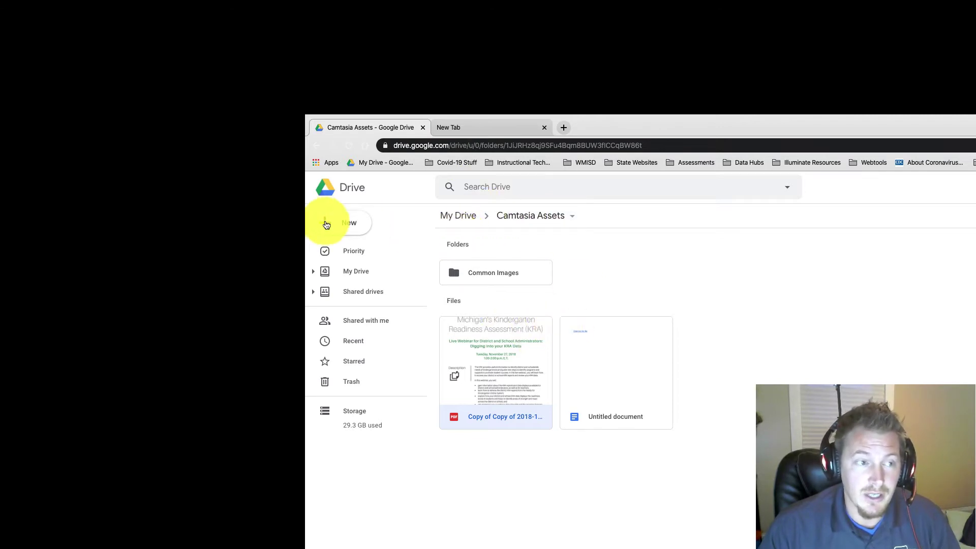
- Select the PDF file tile in the Camtasia Assets folder after dismissing the New menu
click(342, 226)
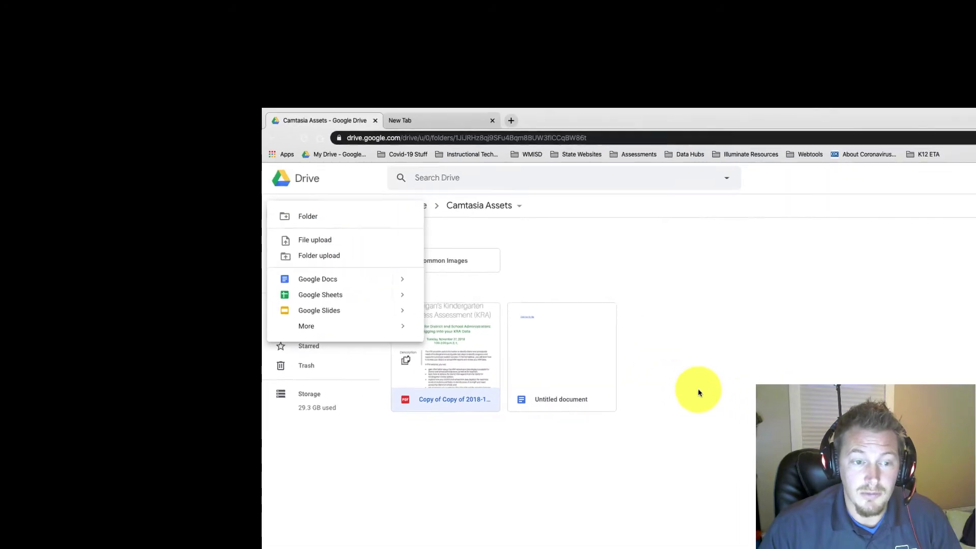
click(401, 298)
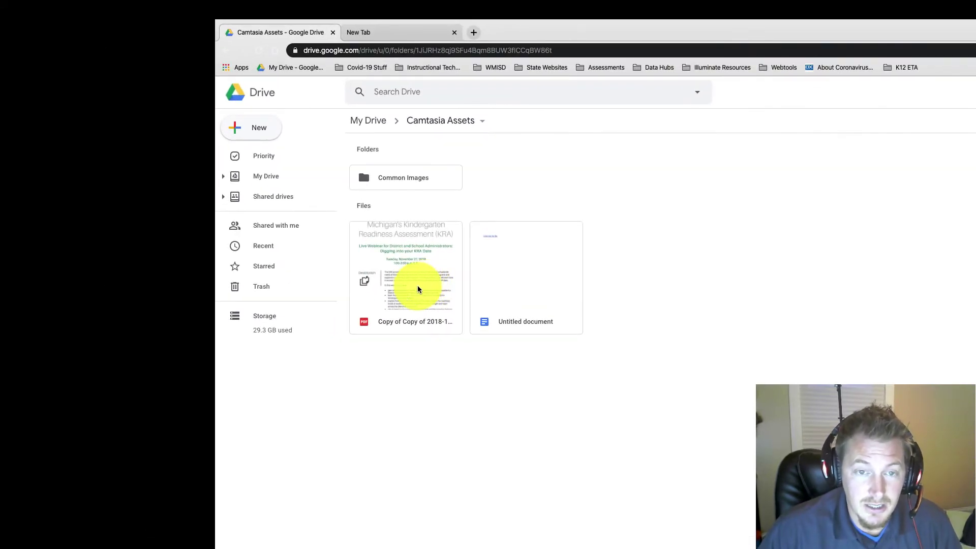
click(414, 267)
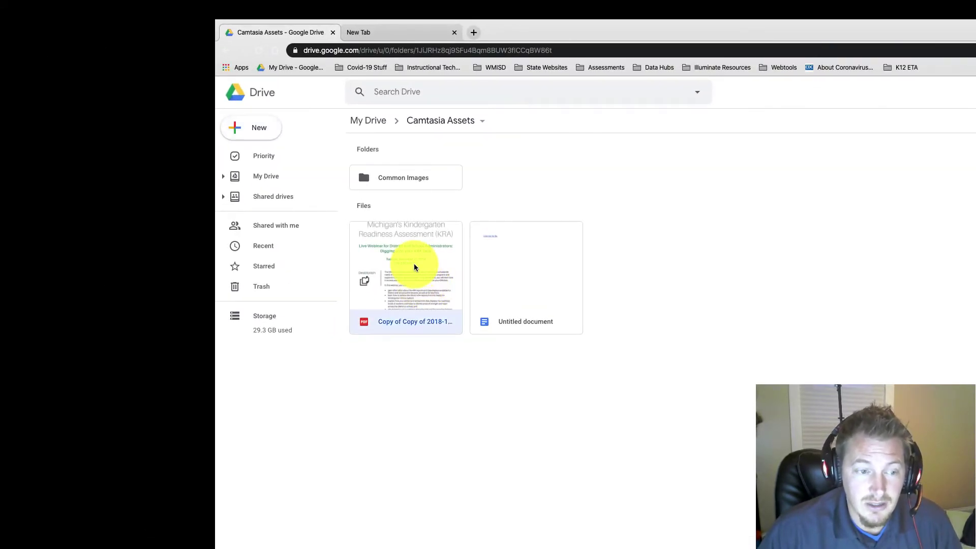
- Open the PDF's Share with others dialog and get its shareable link
right_click(414, 267)
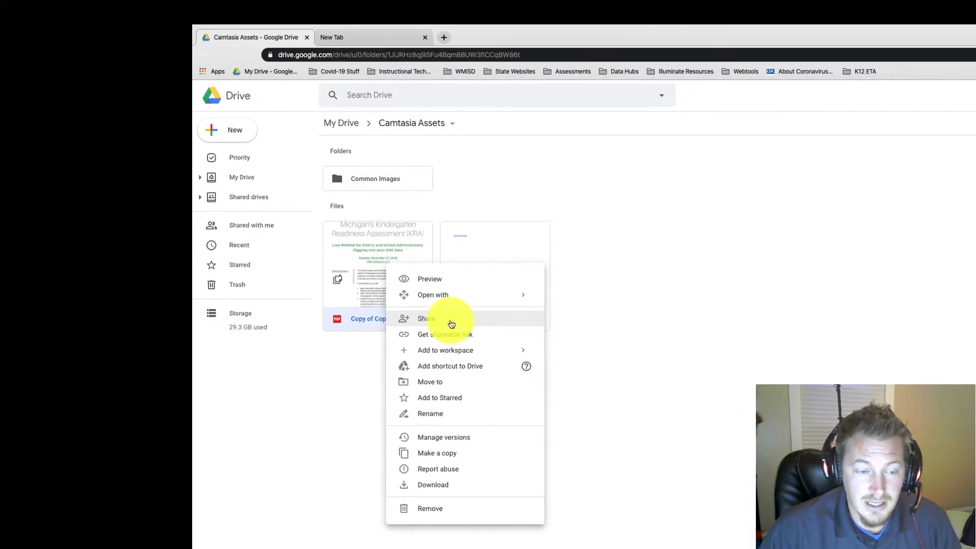
click(477, 322)
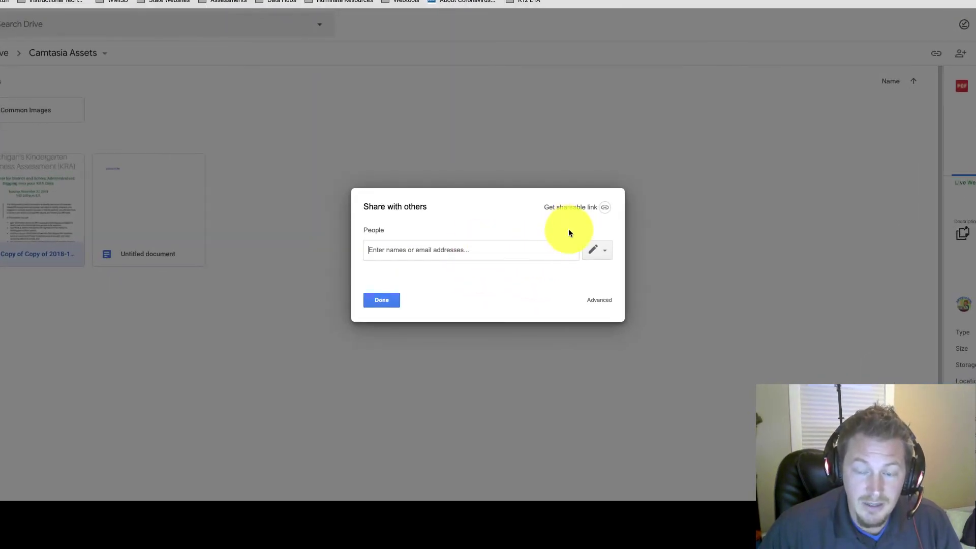
click(606, 209)
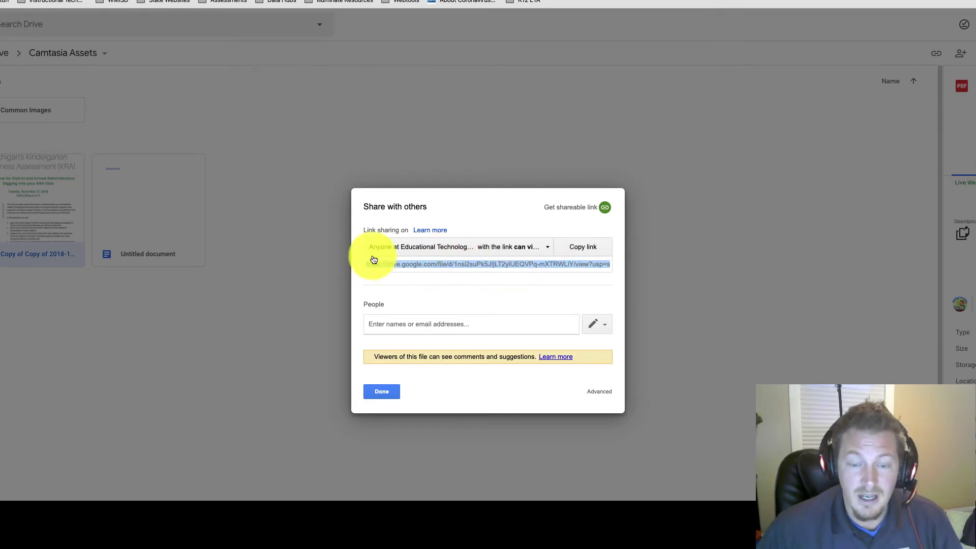
- Set the PDF's link sharing to 'On - Anyone with the link' with Can view access and save
click(517, 249)
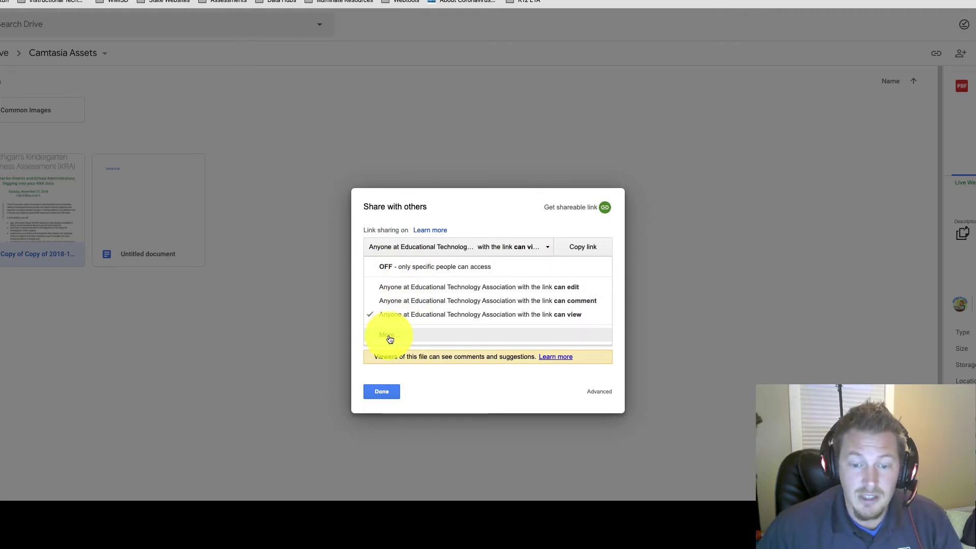
click(390, 338)
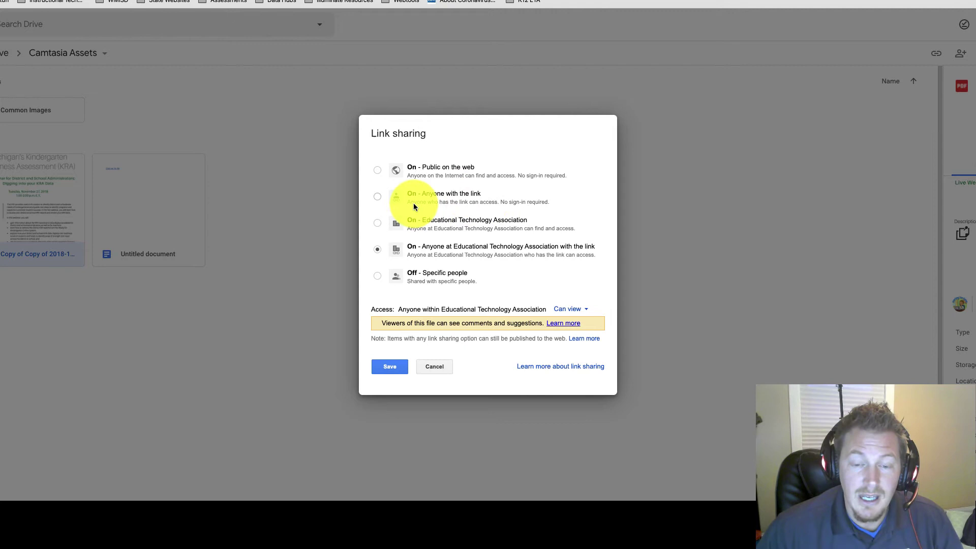
click(378, 198)
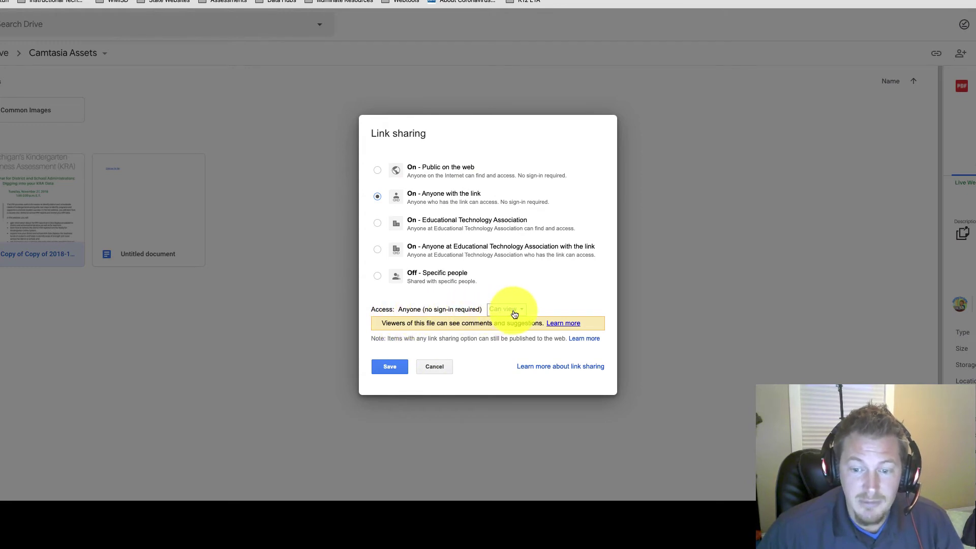
click(515, 313)
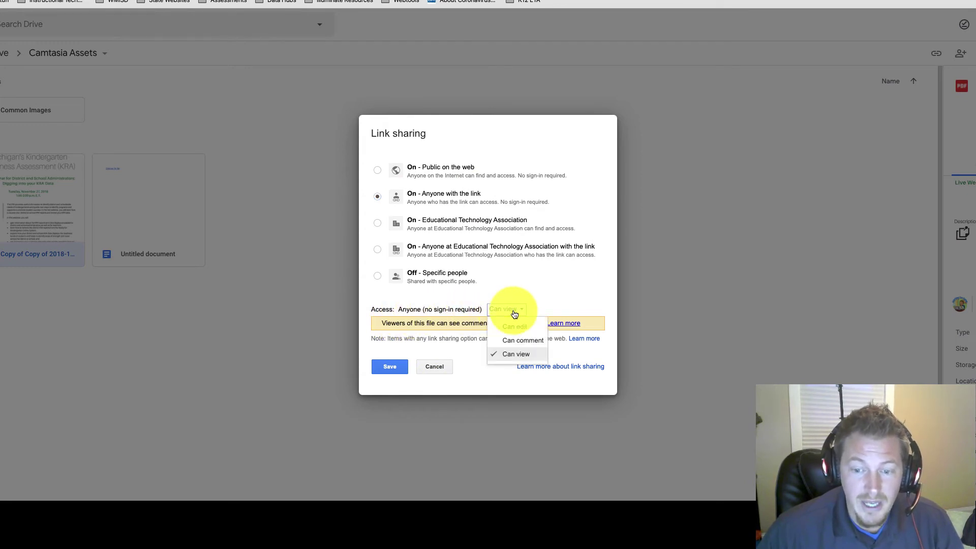
click(526, 354)
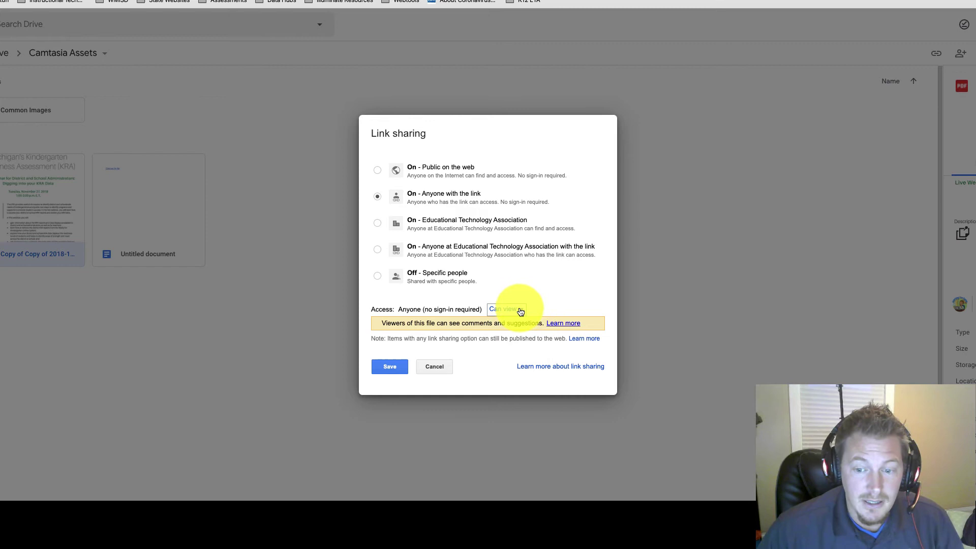
click(390, 367)
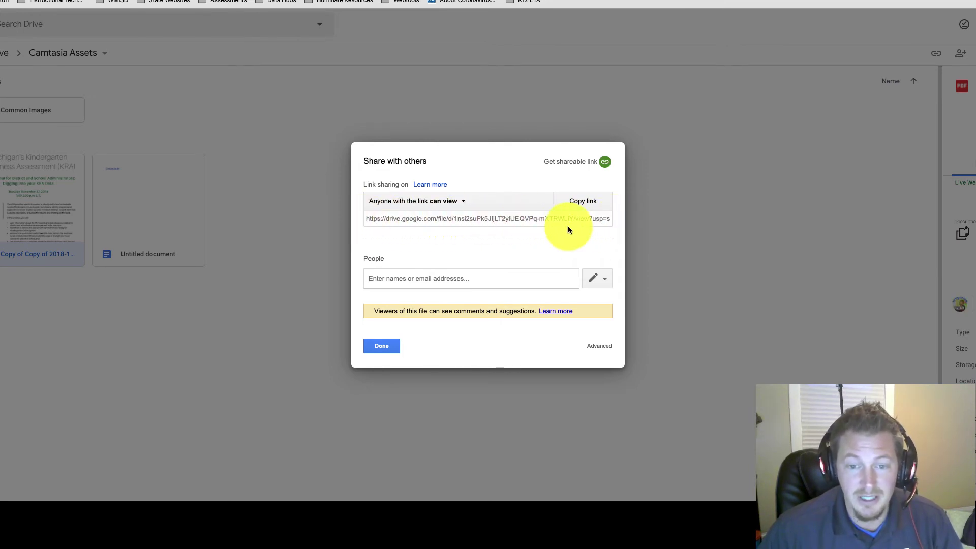
- Copy the PDF's shareable link and close the sharing settings
click(586, 209)
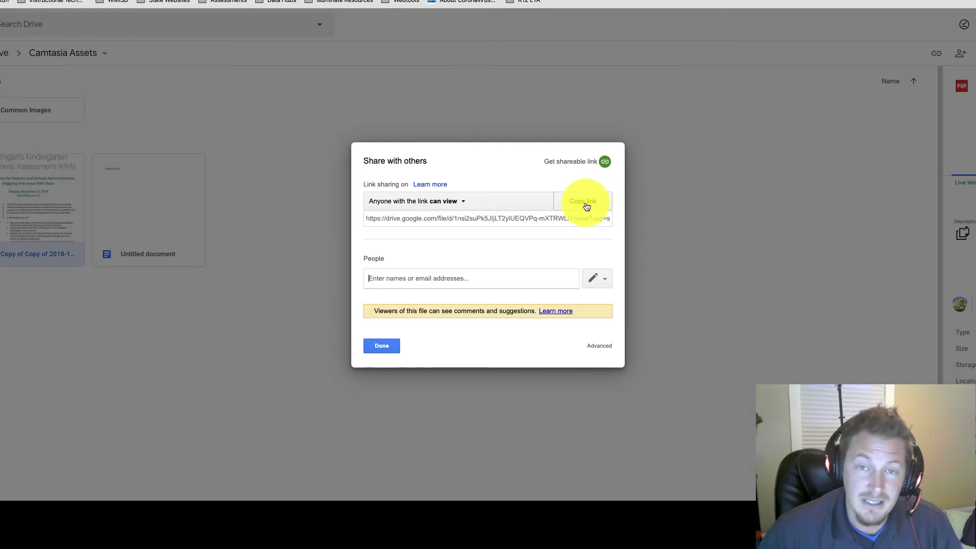
click(587, 206)
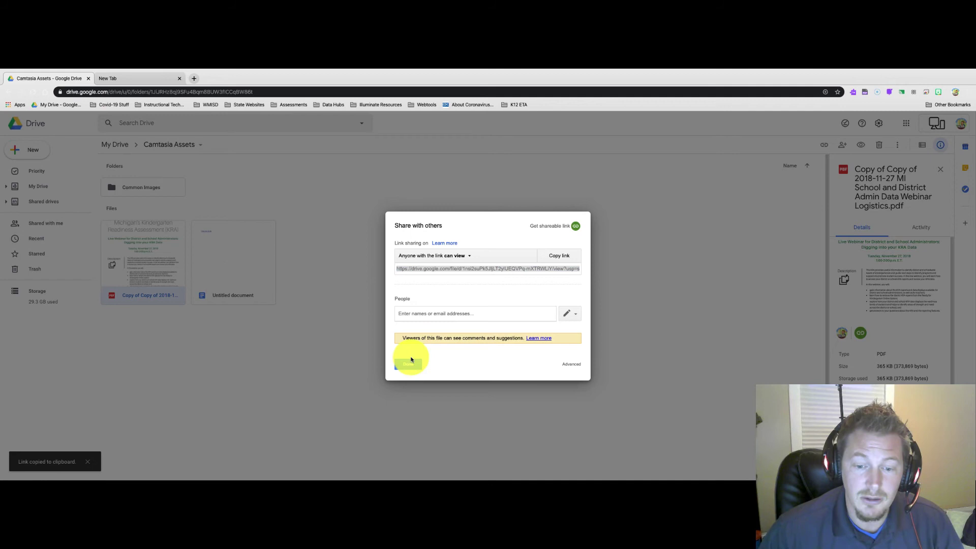
click(408, 364)
- In the Untitled document, replace the old linked text with 'clicher for file'
double_click(242, 264)
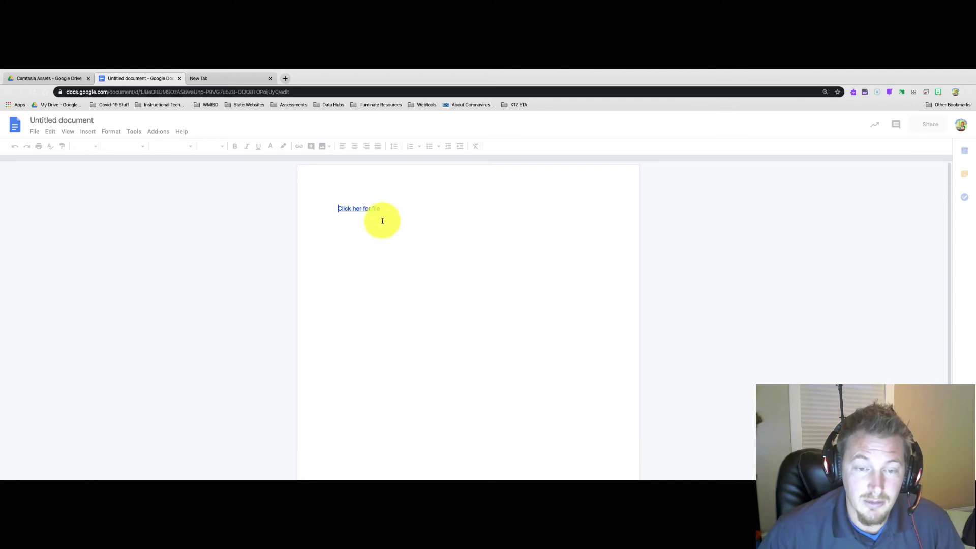
drag(299, 212, 378, 216)
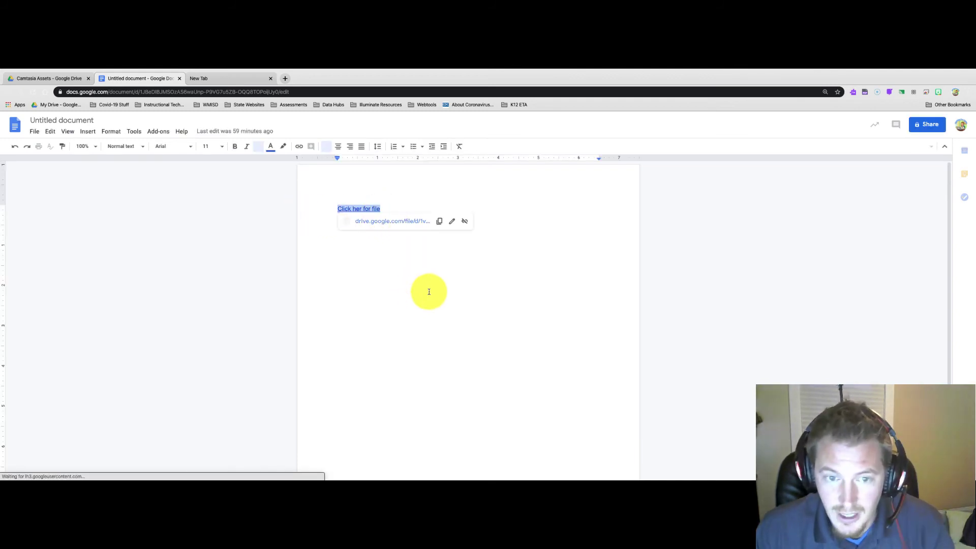
key(BackSpace)
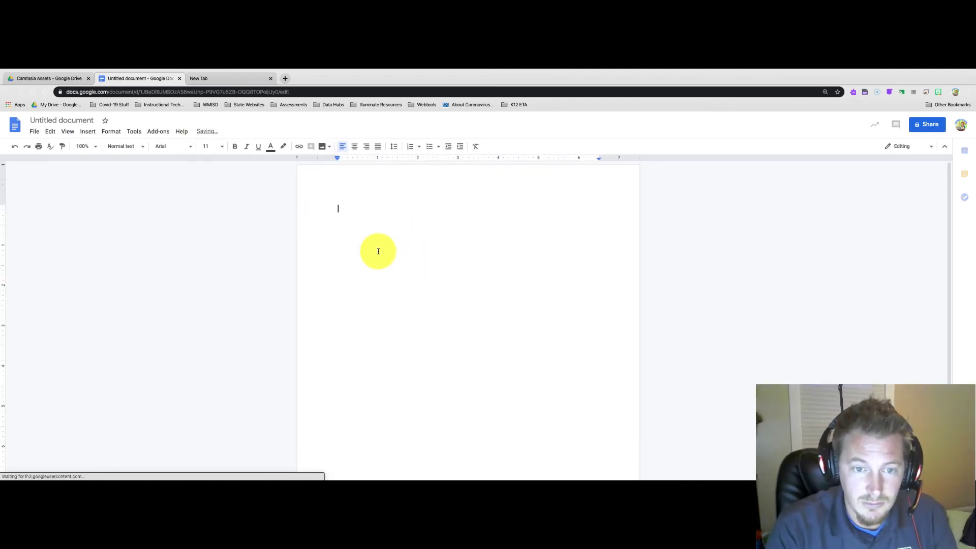
text(clic)
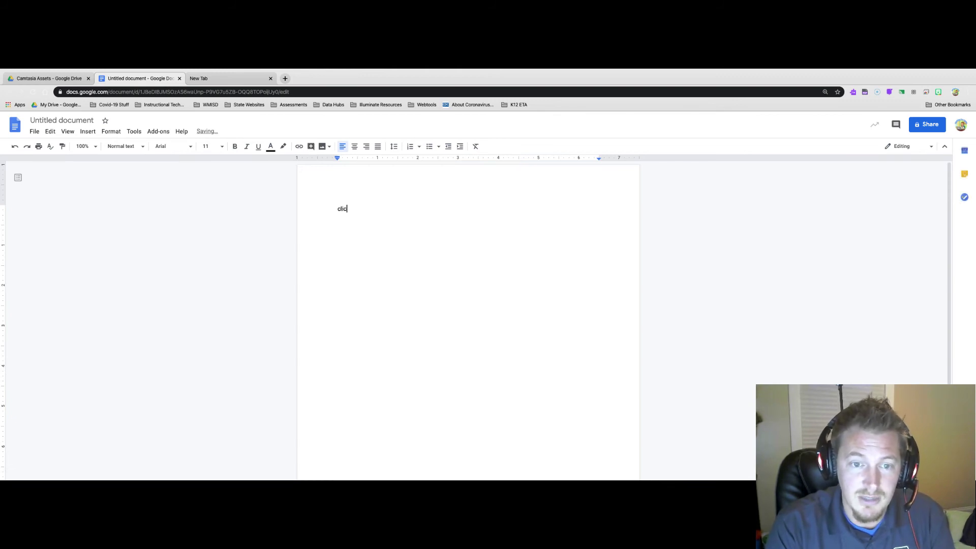
text(her for file)
- Link the retyped 'Click her for file' line to the pasted PDF Drive URL
drag(381, 207, 338, 207)
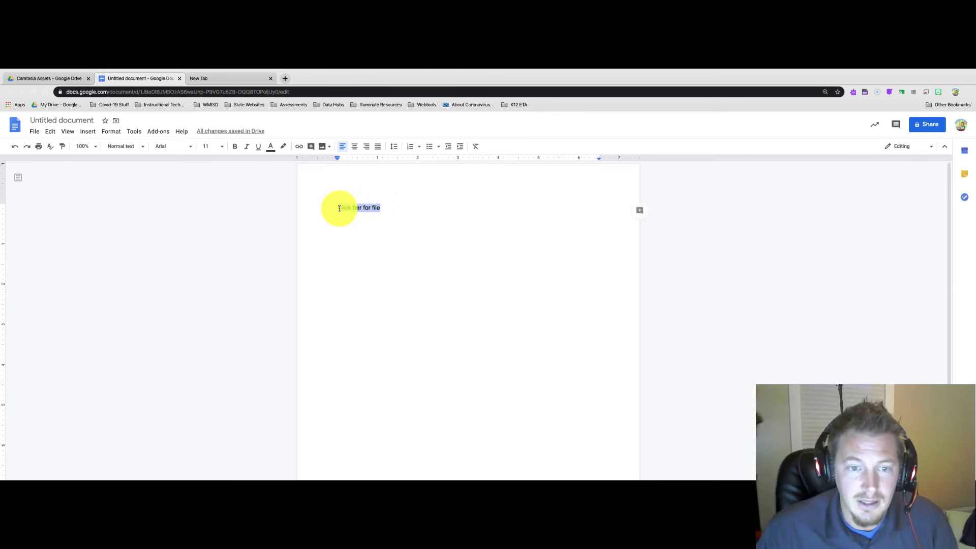
click(300, 147)
right_click(401, 257)
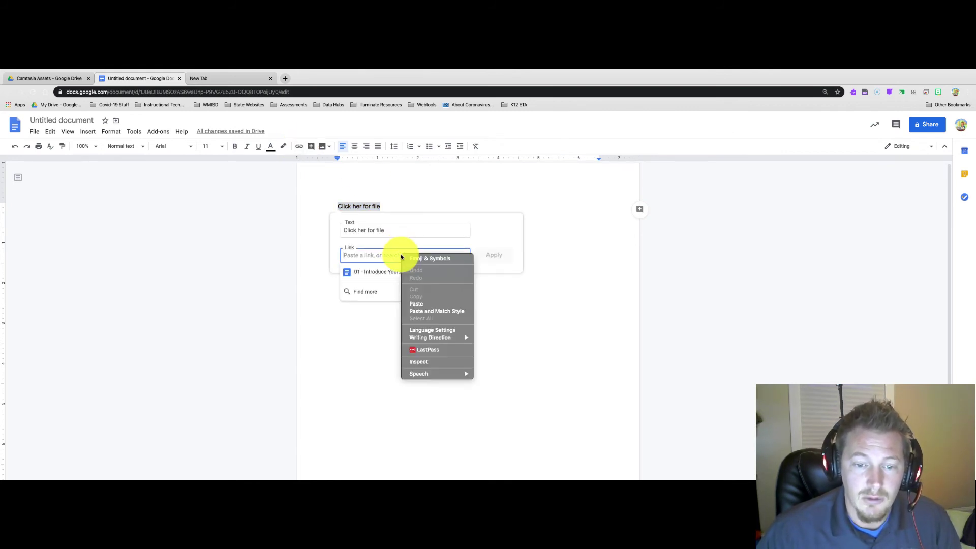
click(418, 303)
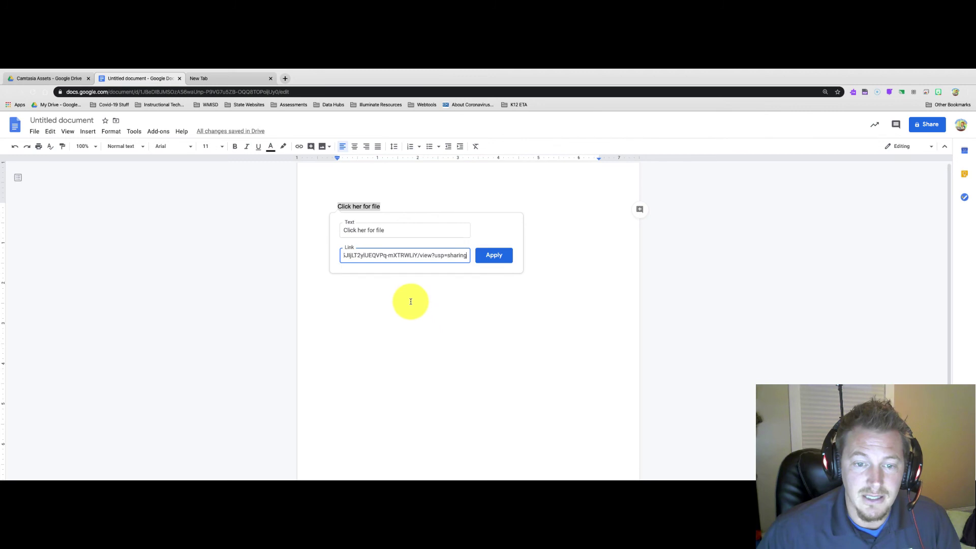
click(496, 256)
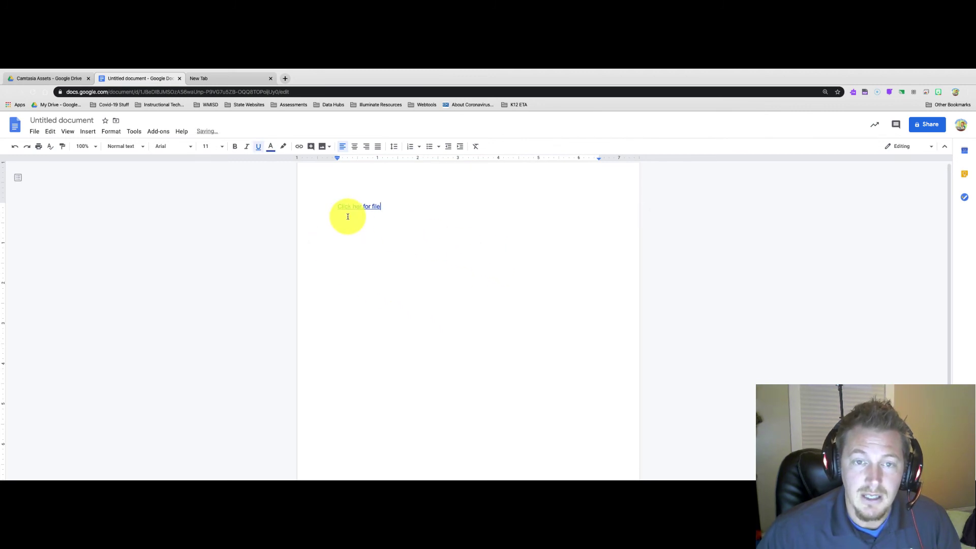
- Switch the document to Viewing mode and open the 'Click her for file' link's PDF in a new tab
click(903, 147)
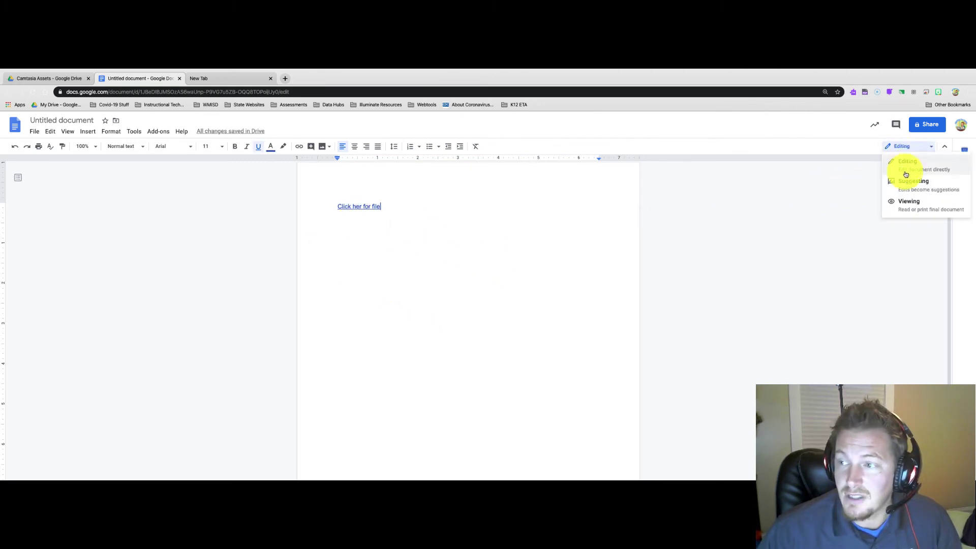
click(905, 205)
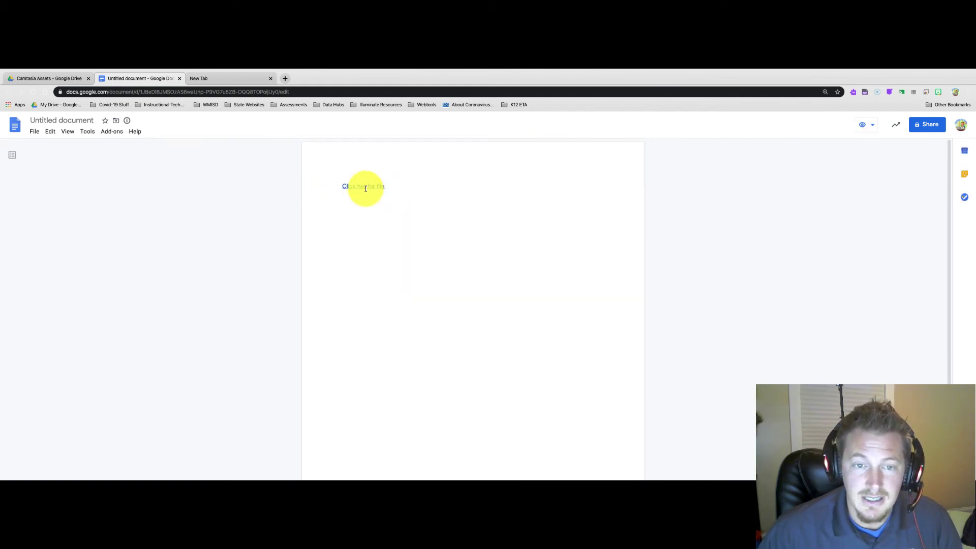
mouse_move(363, 186)
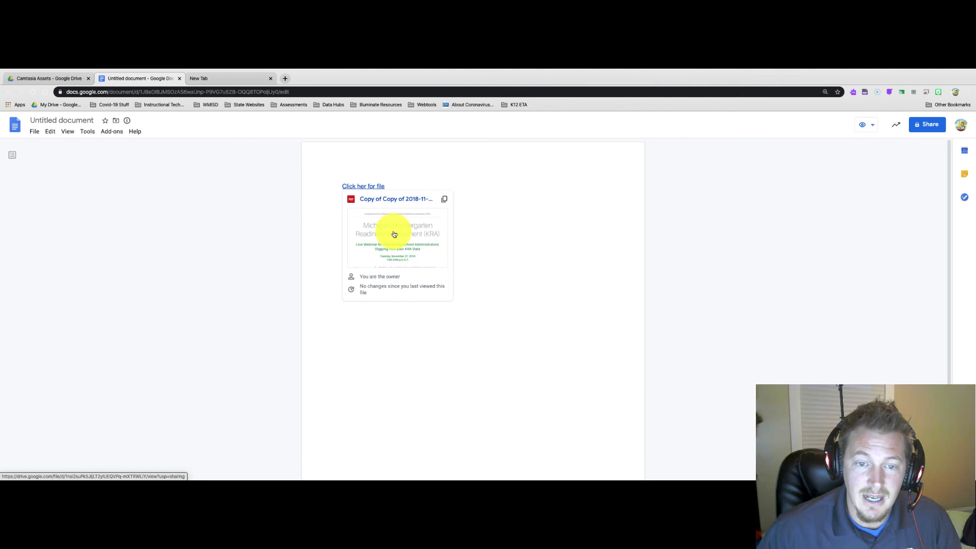
click(389, 199)
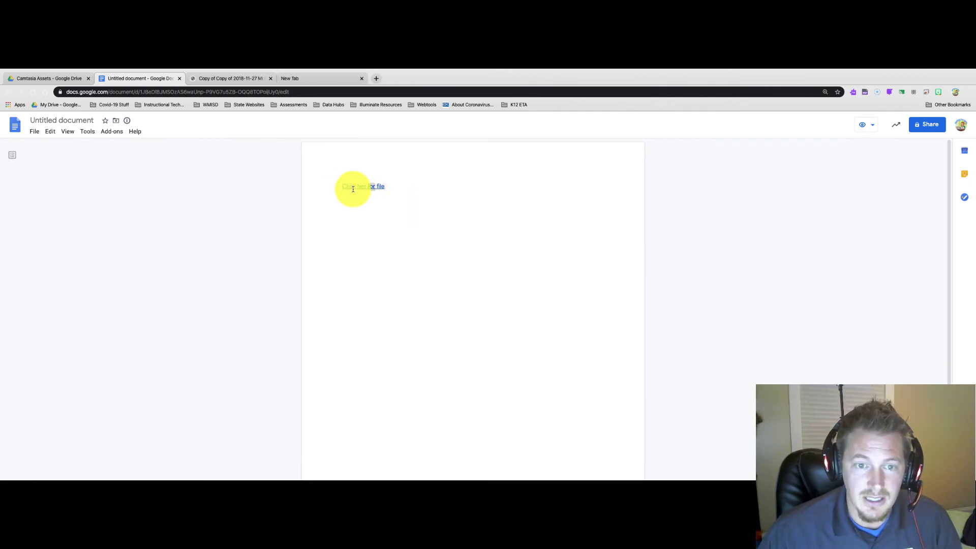
click(239, 79)
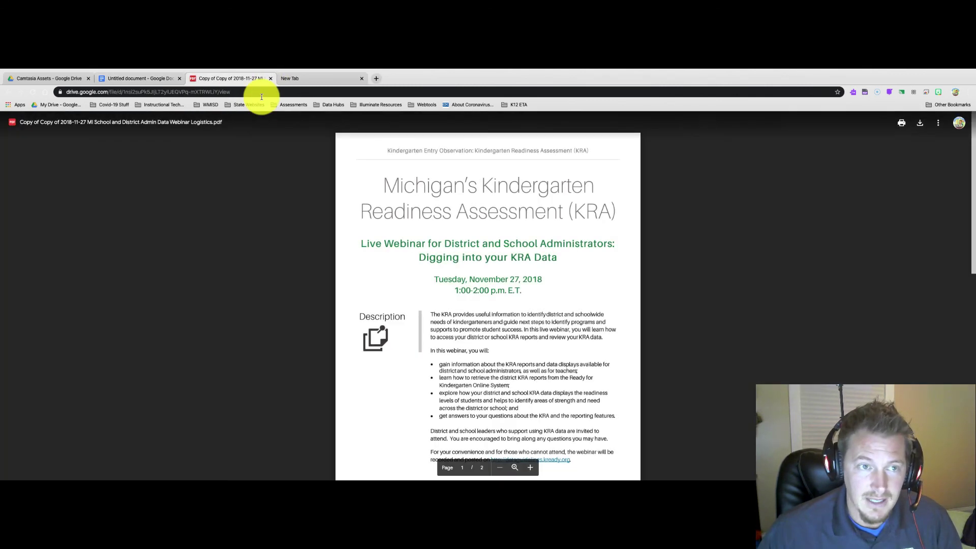